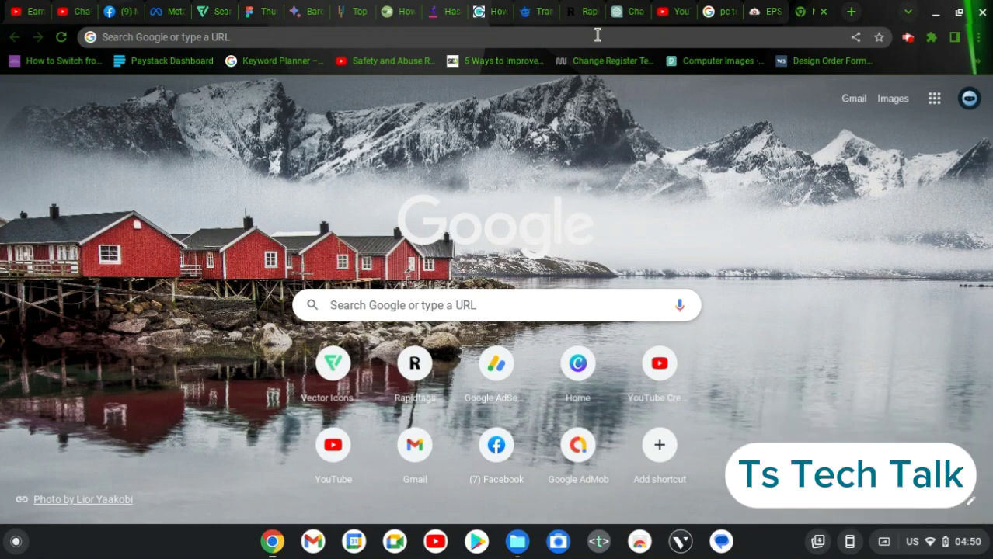
Step: Load threads.net in Chrome by accepting the address bar's autocomplete for 'thre'
click(598, 35)
text(thre)
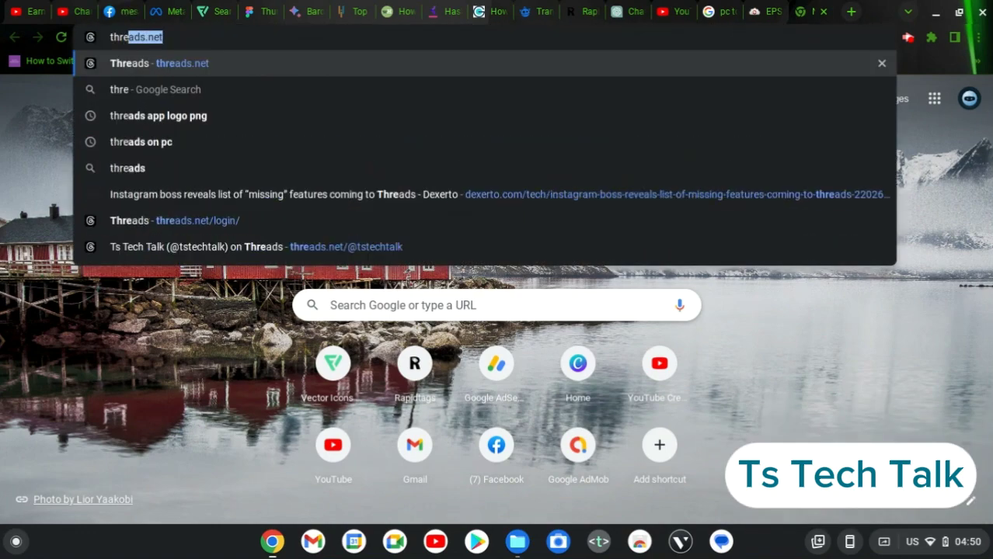
key(Right)
key(Return)
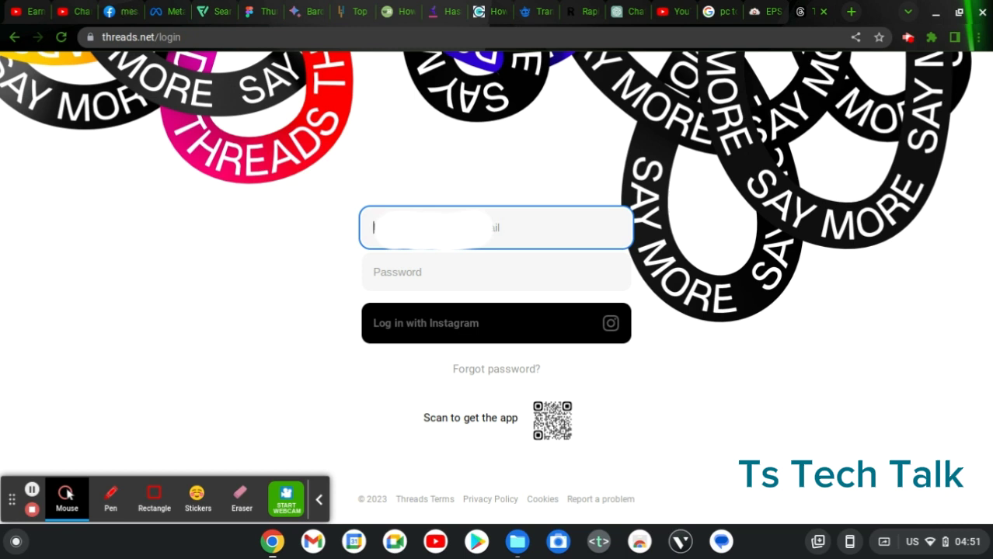
Step: Fill in the saved username and the account password, try logging in, then dismiss the QR notice
text(t)
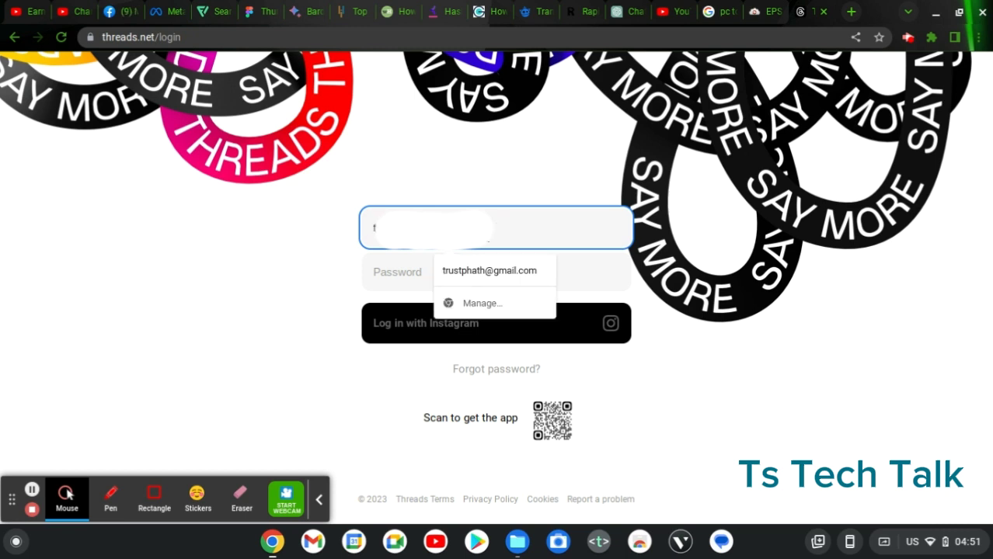
click(487, 270)
click(416, 271)
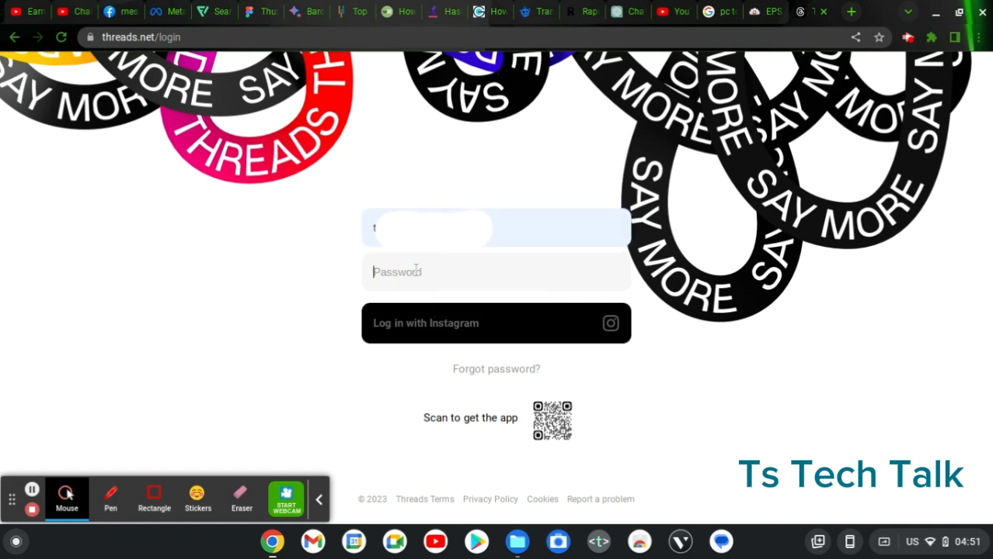
text(••••••)
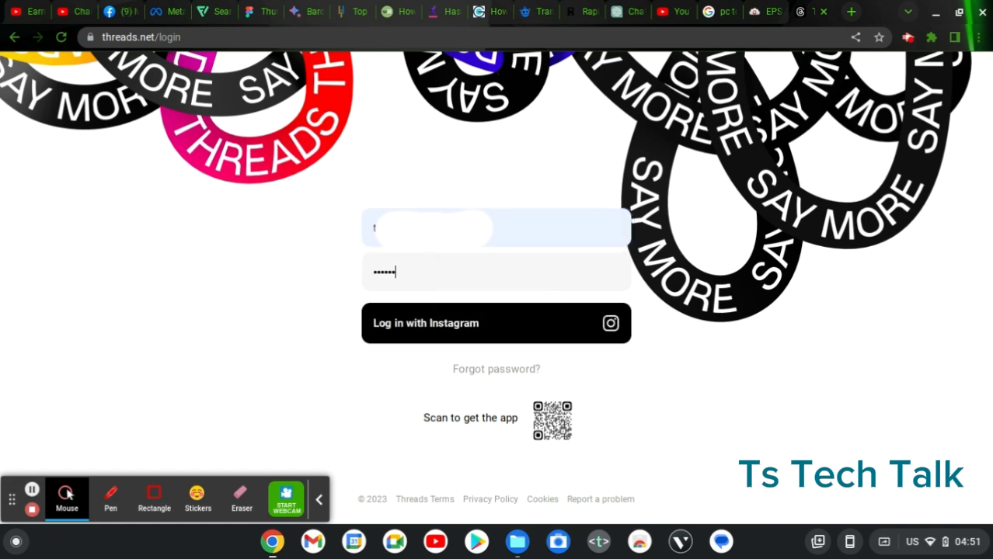
click(470, 330)
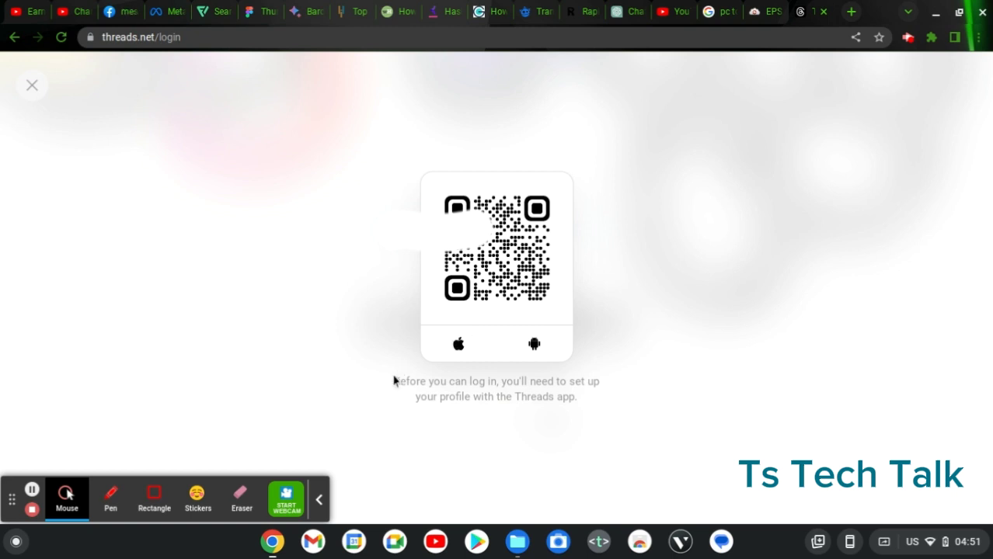
drag(390, 384, 594, 410)
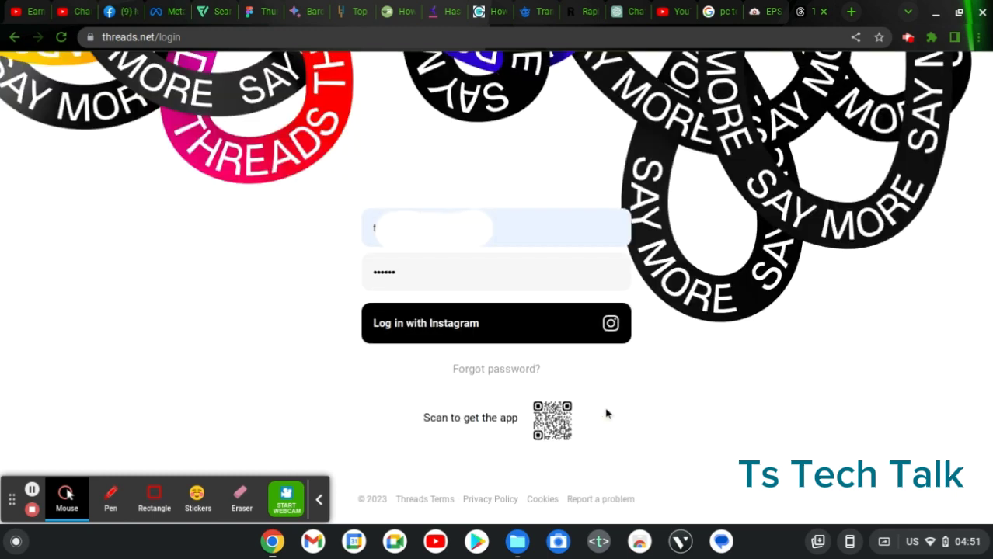
Step: Clear the autofilled login form, retype the username and attempt to log in
click(493, 221)
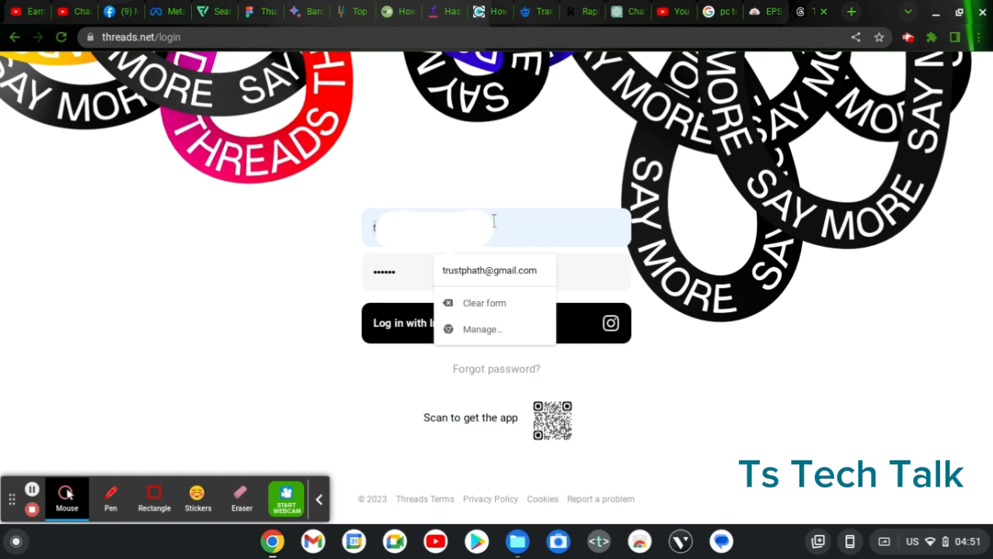
key(ctrl+a)
key(BackSpace)
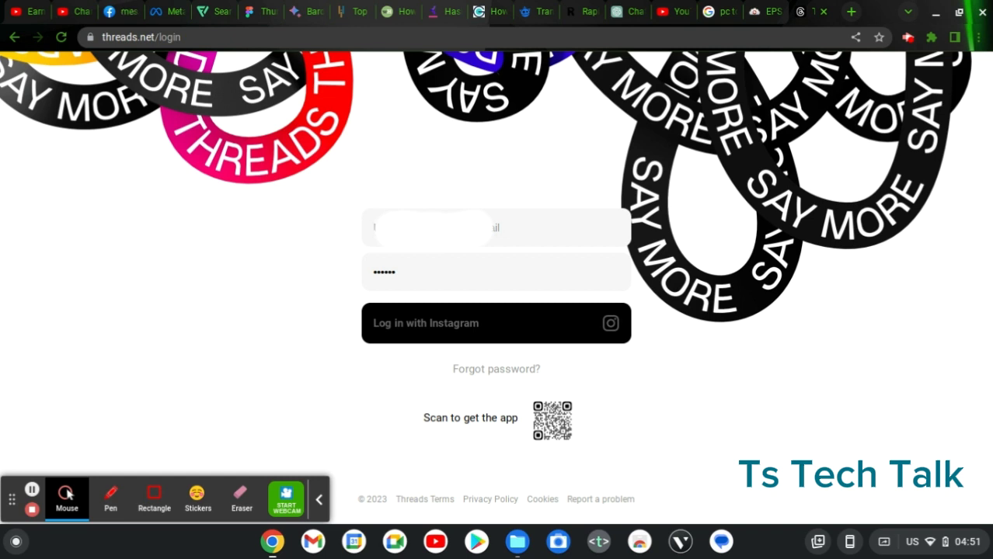
text(t)
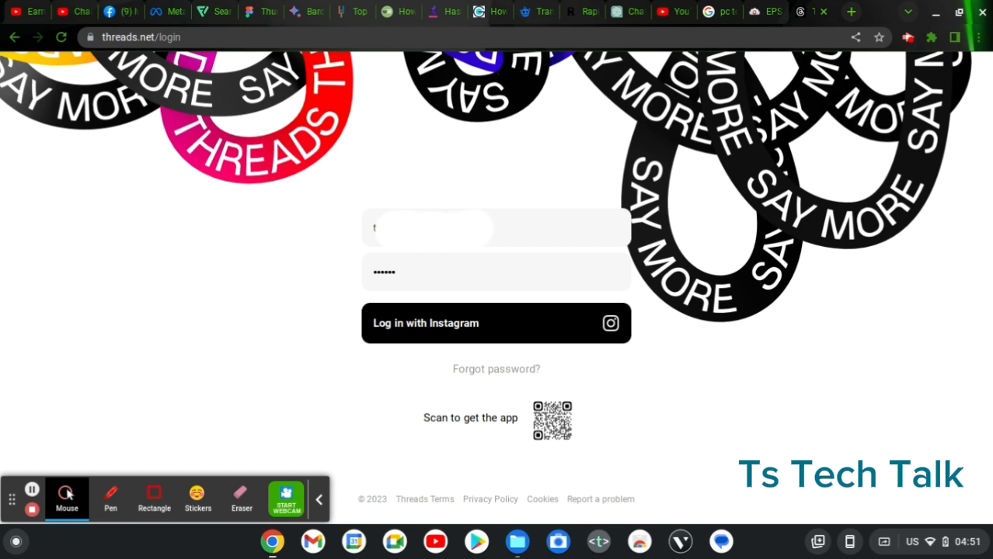
click(424, 316)
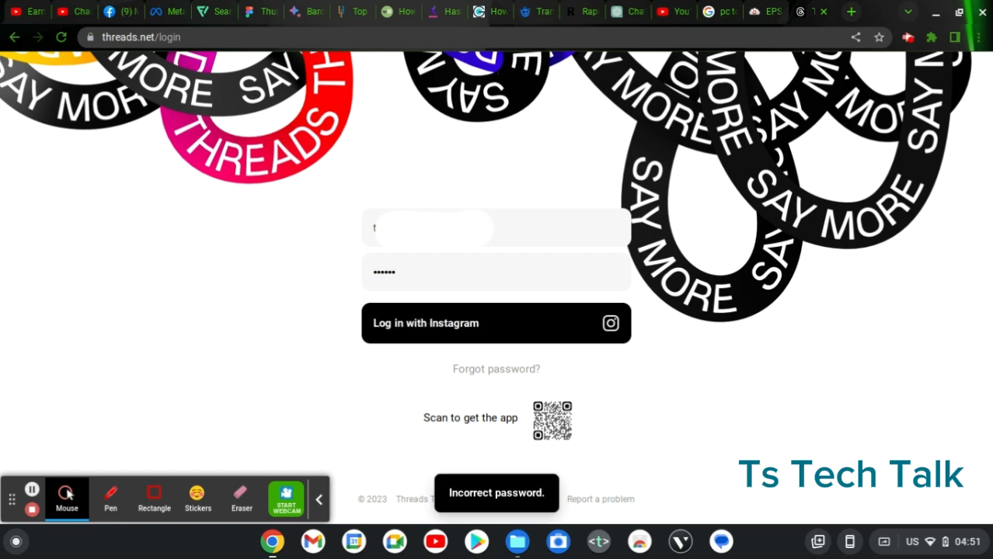
Step: Correct the password after the 'Incorrect password' error and resubmit the login
click(441, 261)
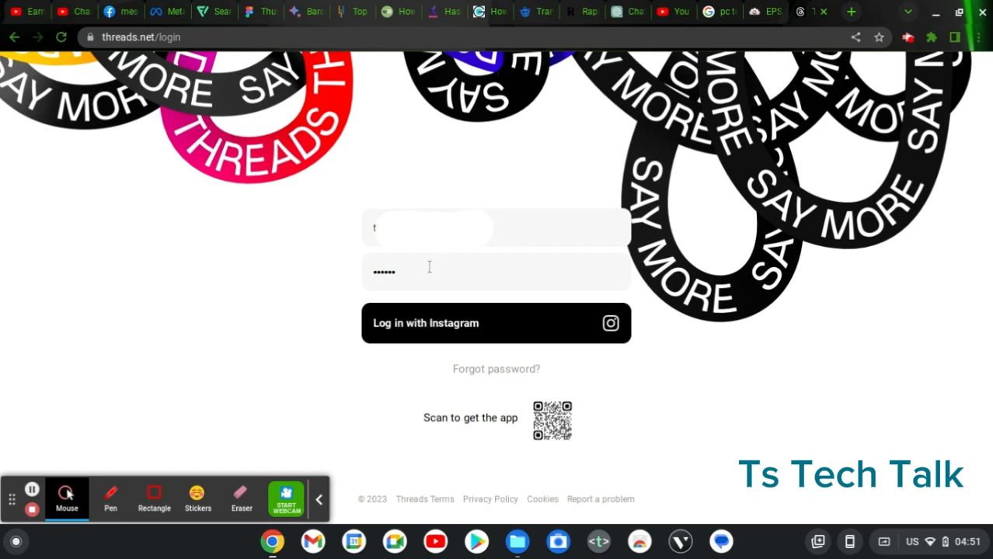
click(425, 271)
key(Return)
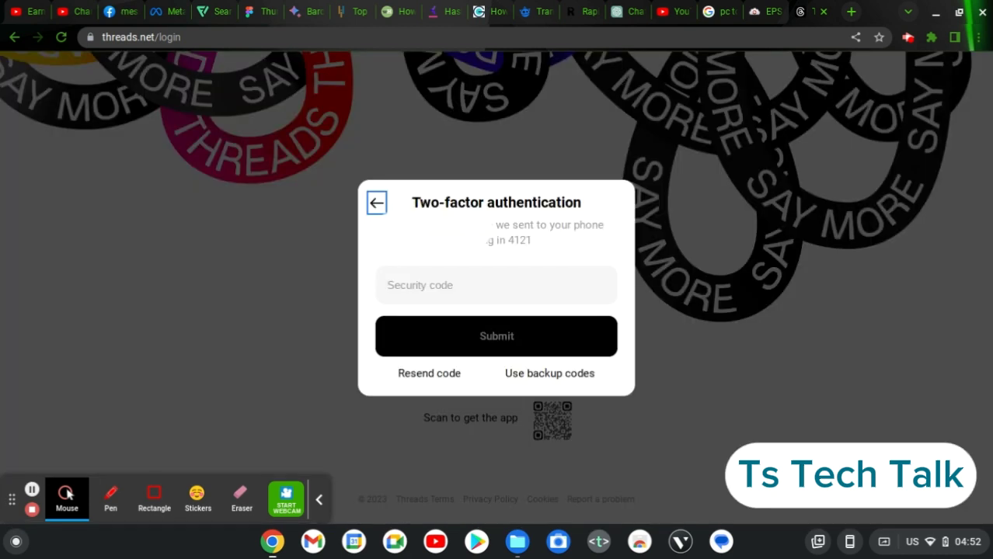
Step: Enter the security code sent to the phone and submit it to finish logging in
click(462, 286)
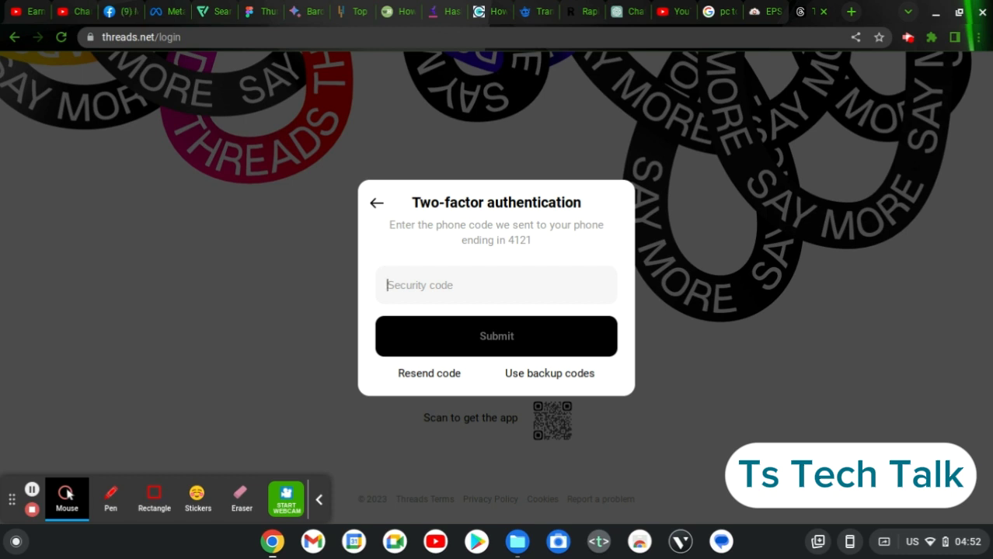
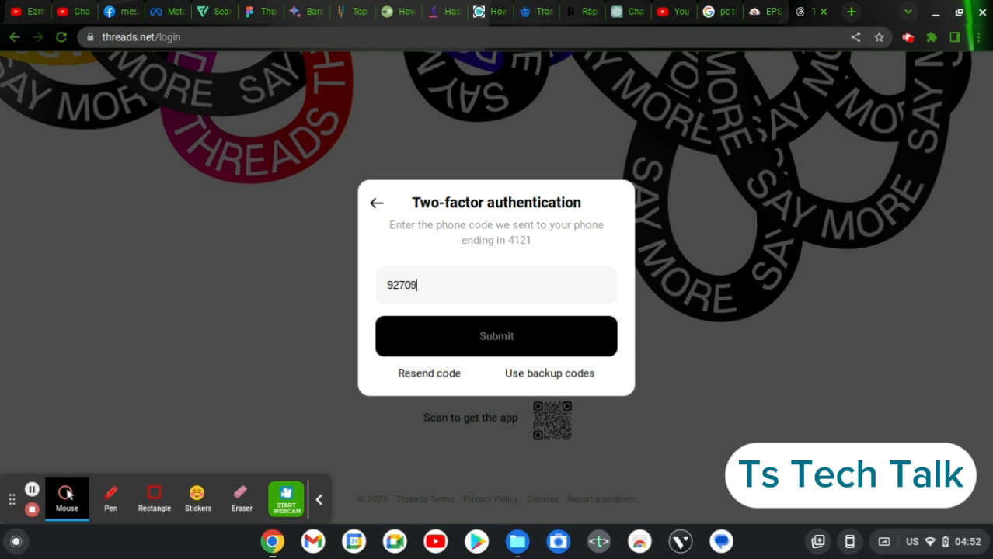
click(466, 345)
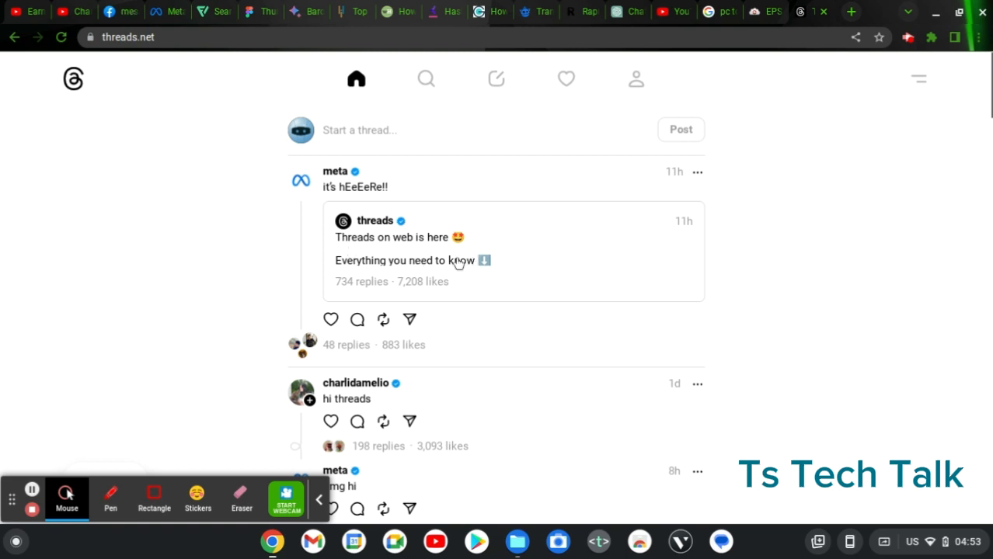
Step: Like meta's 'it's hEeEeRe!!' post, then scroll down the feed and back to the top
click(331, 320)
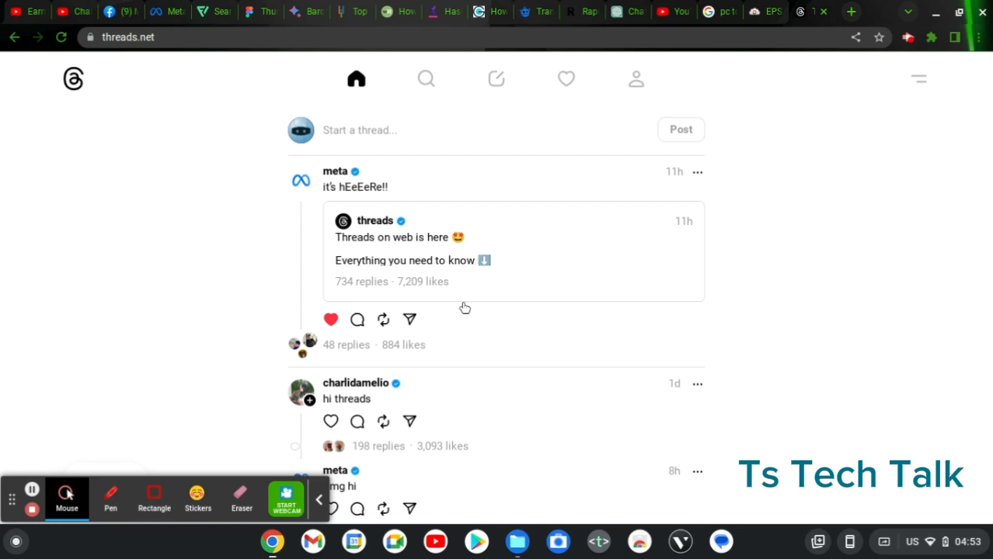
scroll(171, 200, down, 5)
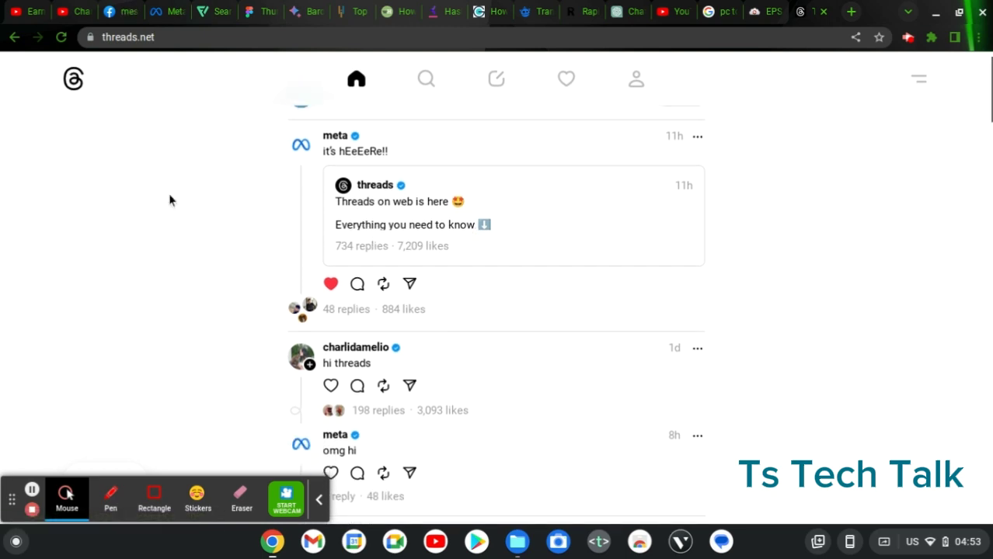
scroll(169, 199, down, 8)
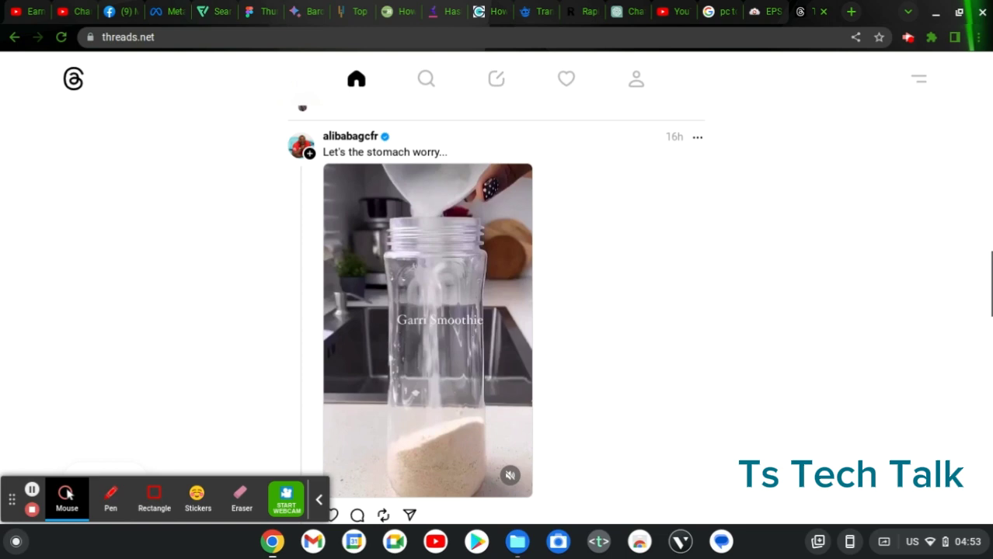
scroll(498, 311, down, 4)
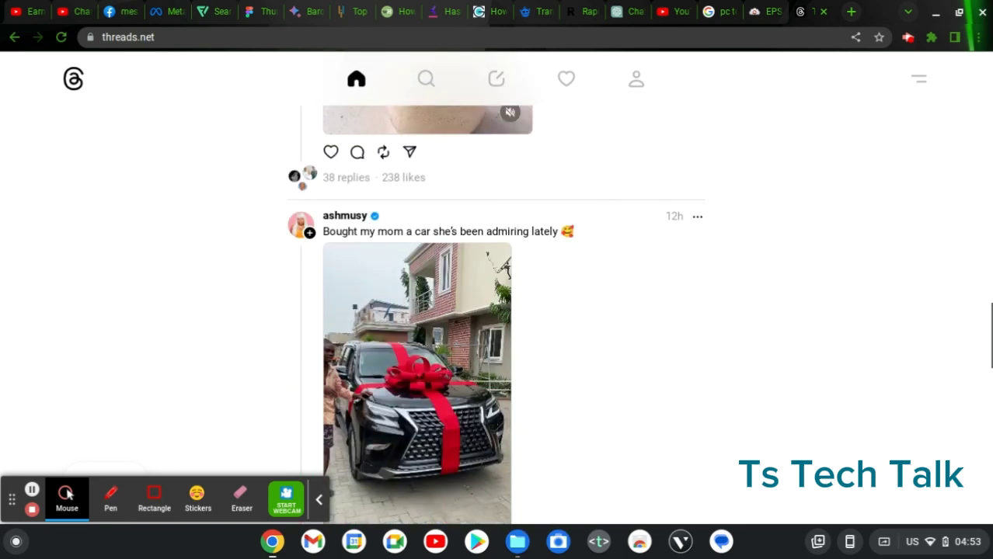
scroll(497, 311, up, 10)
scroll(478, 189, up, 10)
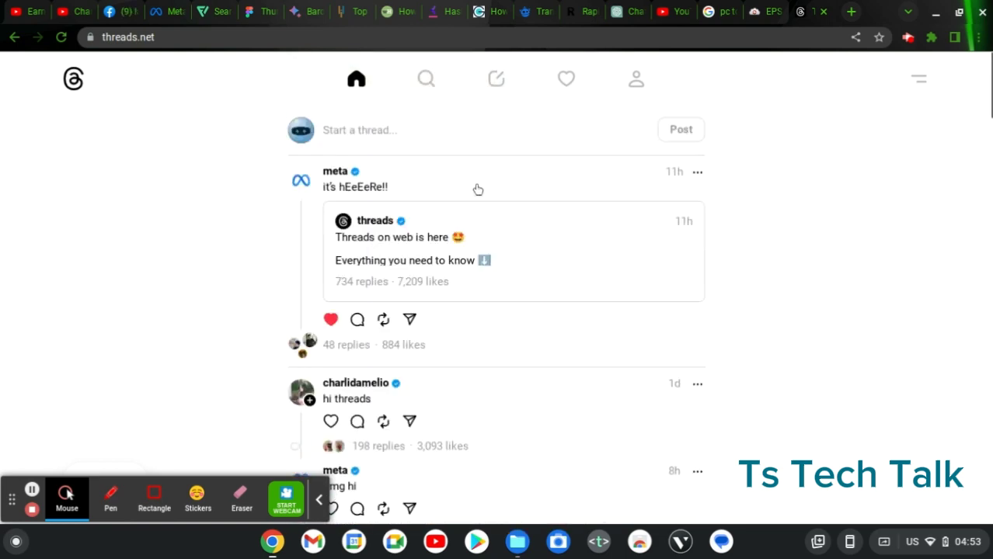
Step: Write a new thread reading 'hello thread web' and post it
click(440, 138)
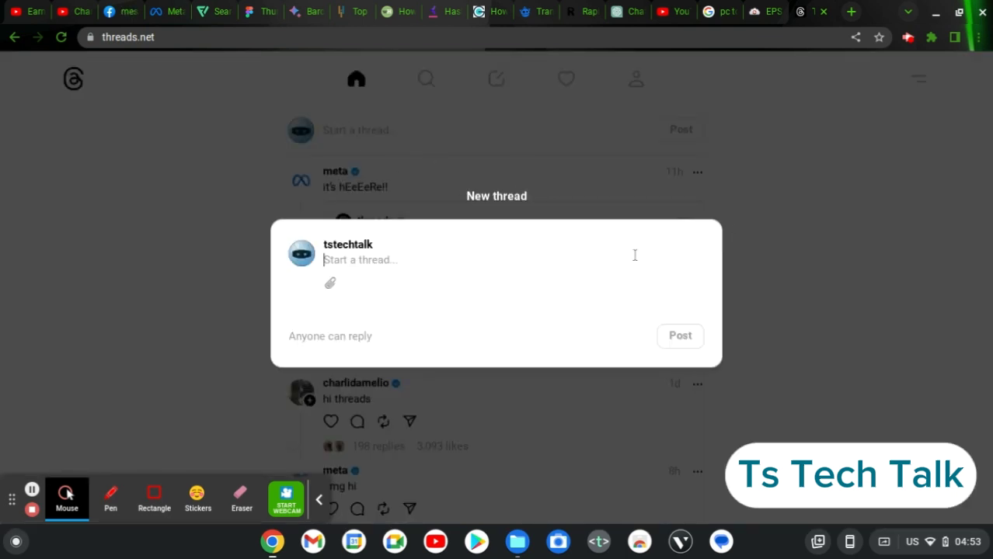
text(hell)
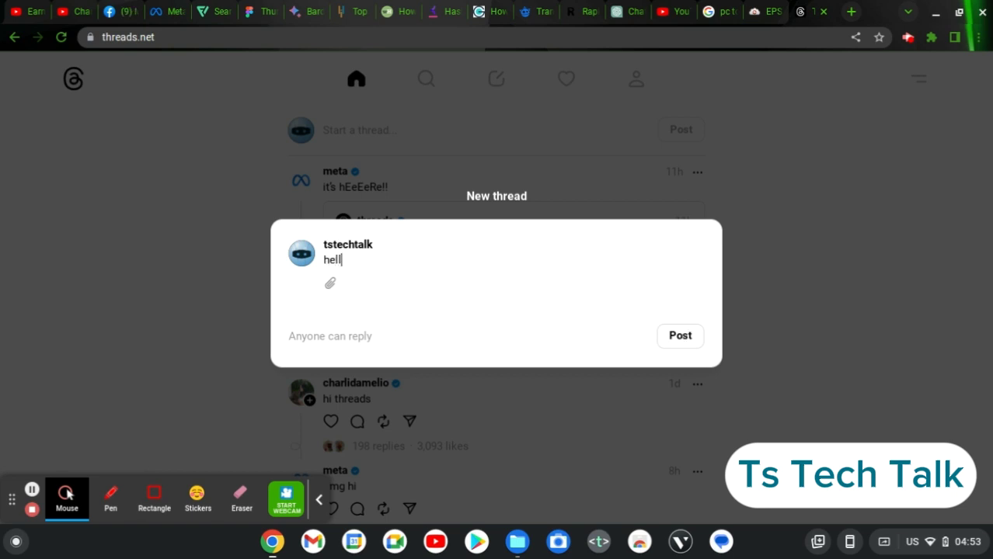
text(o web)
key(BackSpace)
key(BackSpace)
key(BackSpace)
key(BackSpace)
key(BackSpace)
text(thread web)
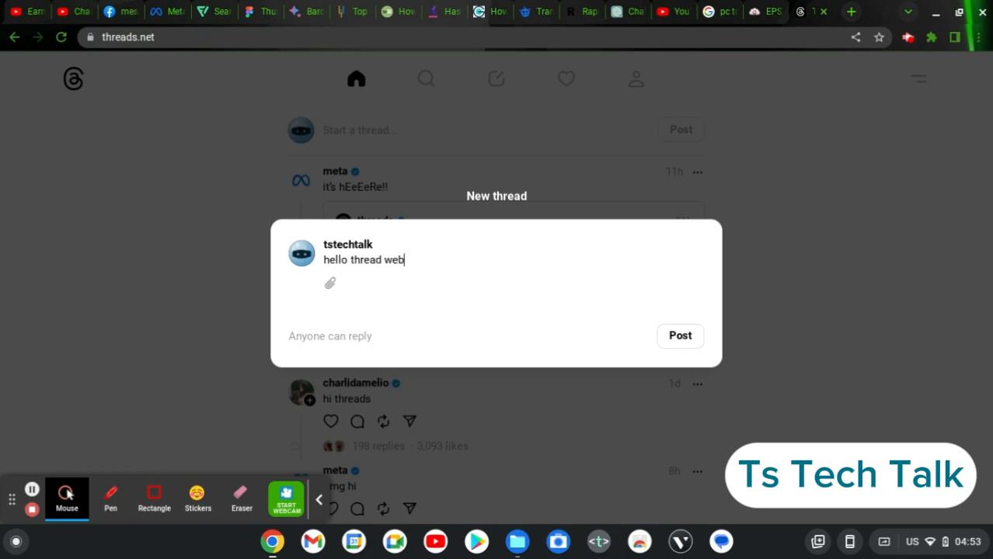
click(686, 338)
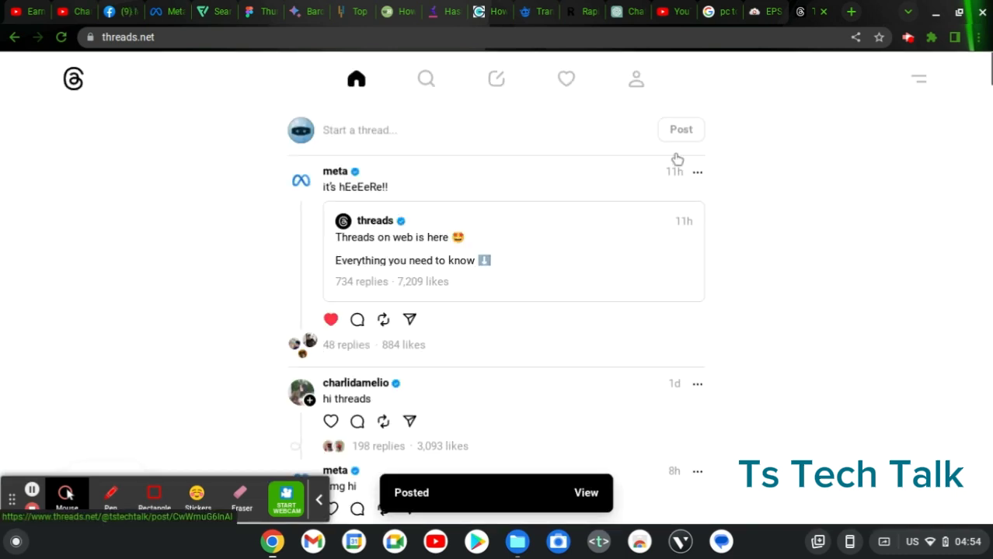
click(432, 83)
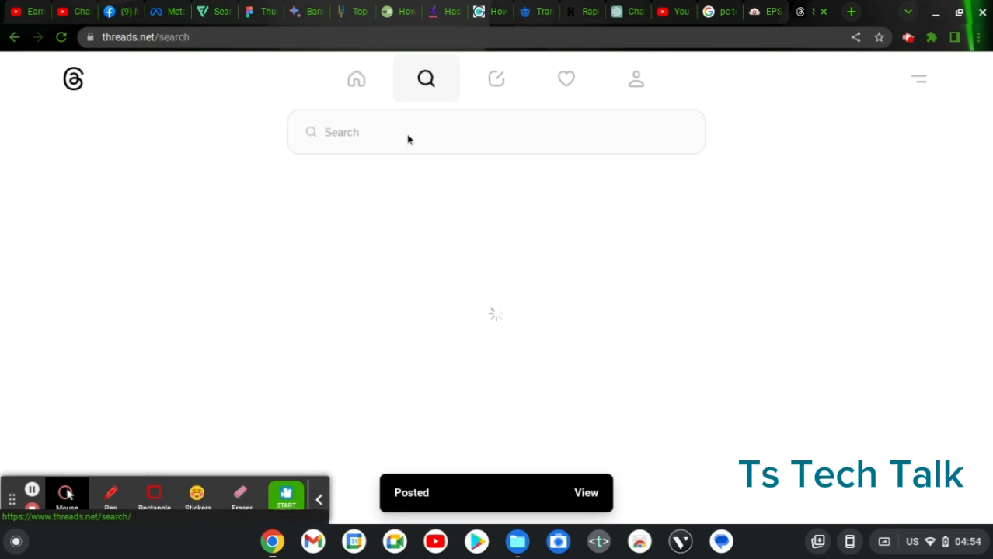
click(507, 84)
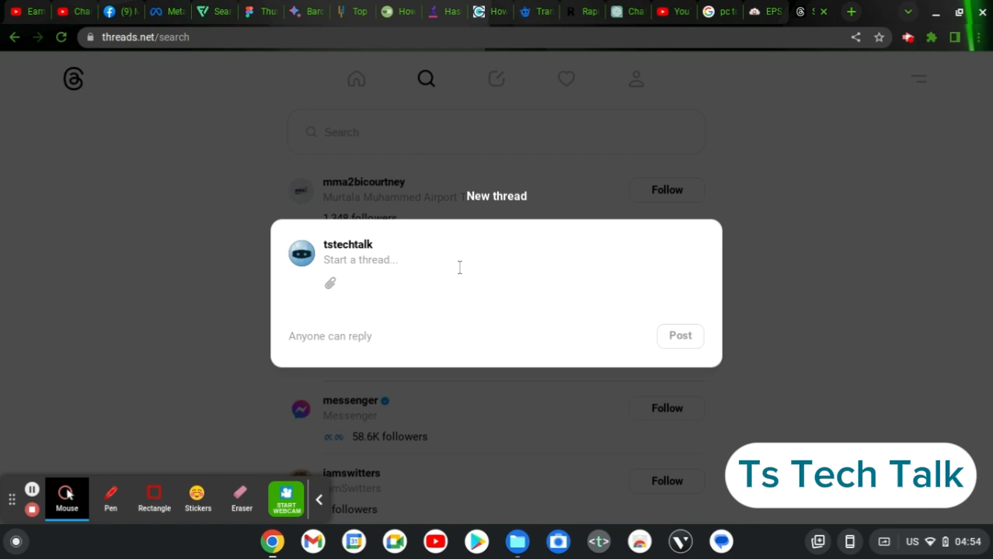
click(176, 185)
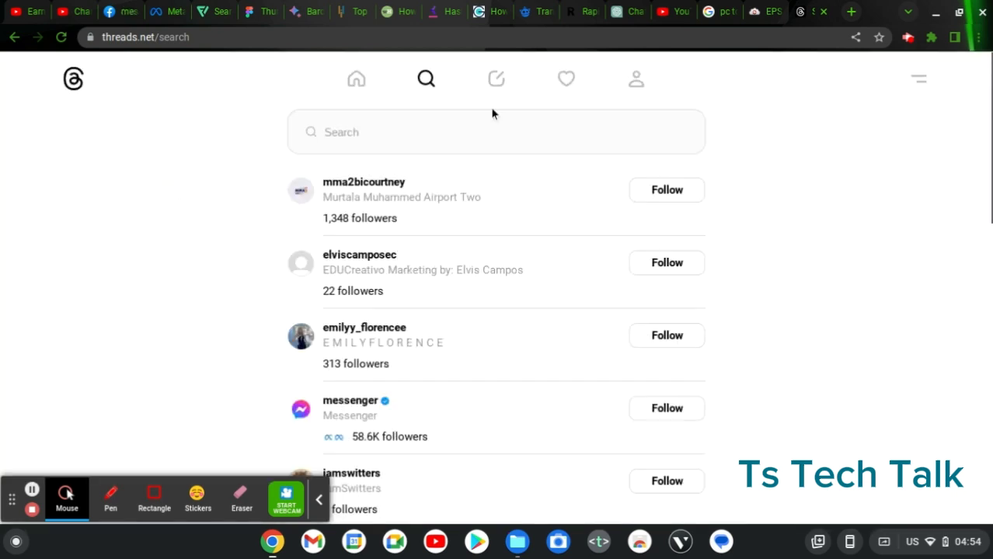
click(575, 91)
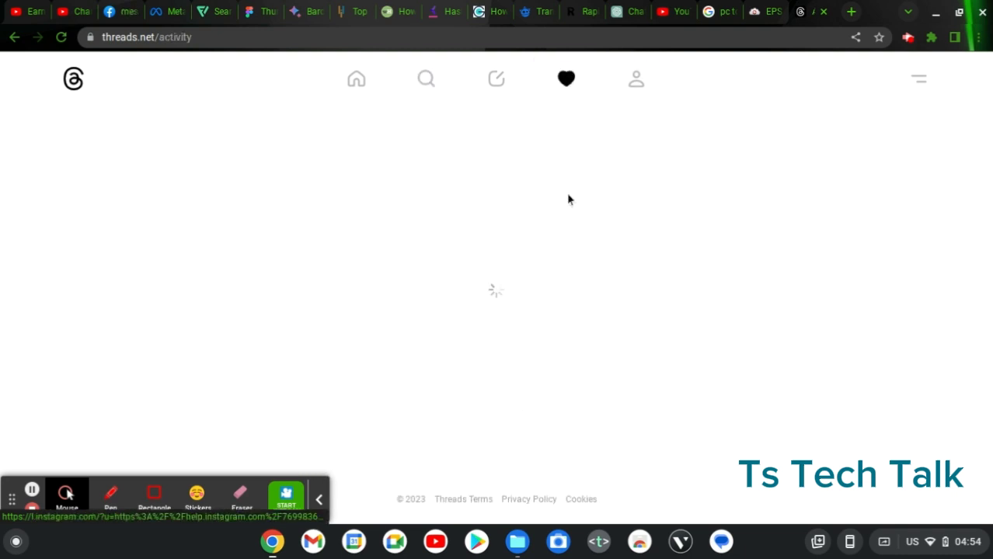
click(655, 101)
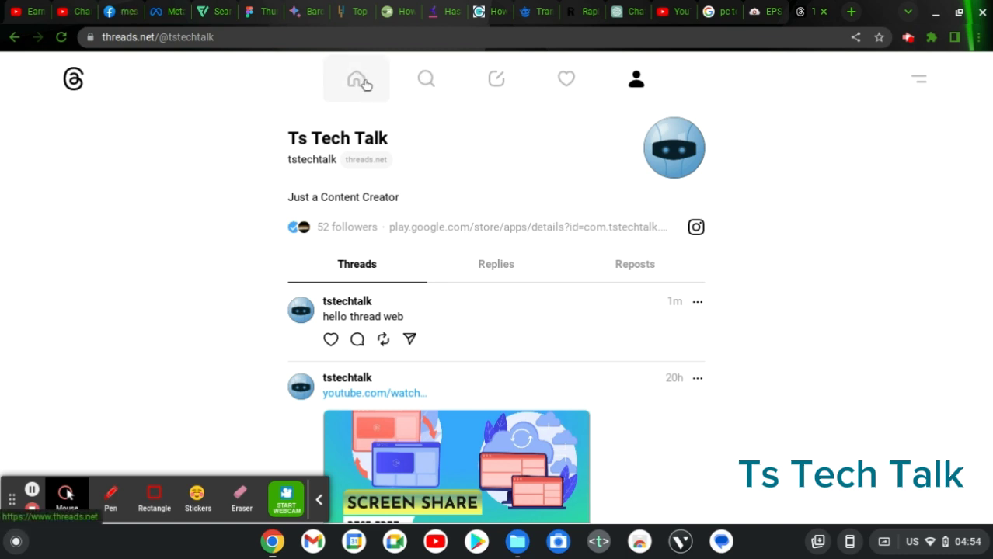
click(361, 81)
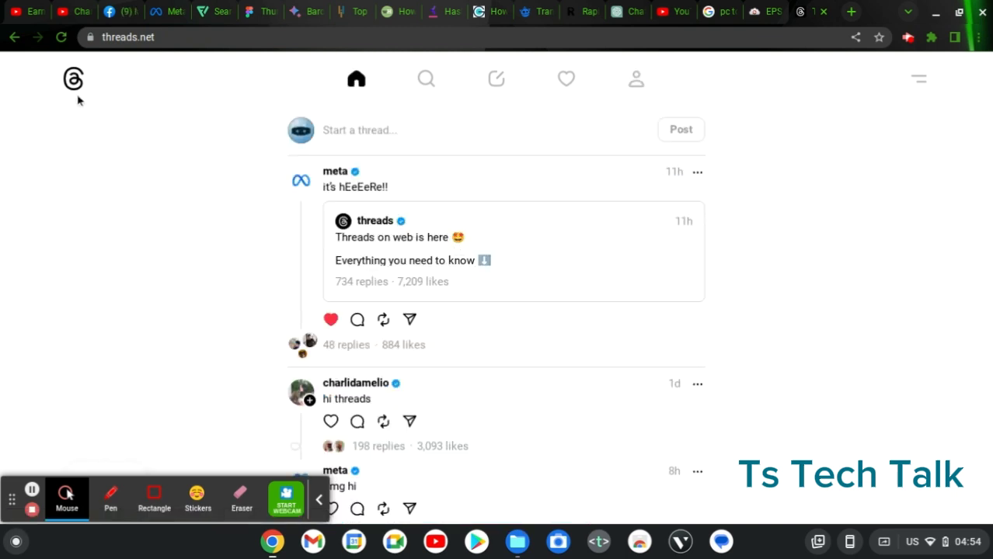
Step: Reload the home feed via the Threads logo and switch the site to dark appearance
click(121, 99)
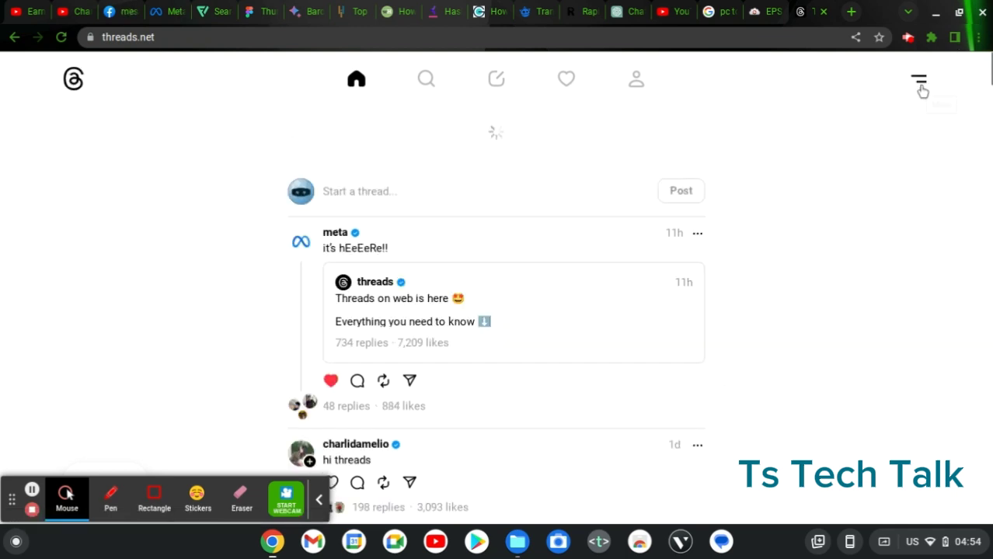
click(919, 86)
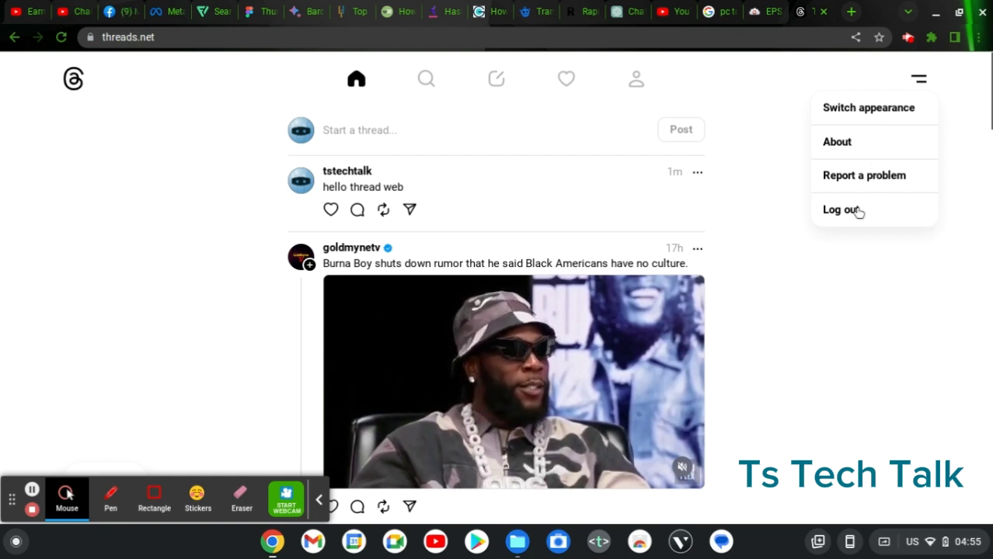
click(904, 109)
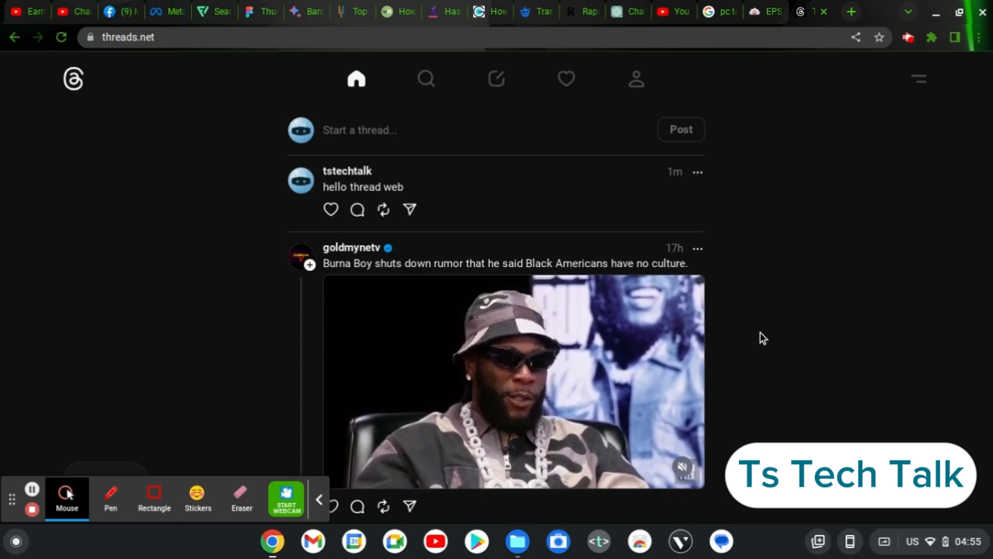
Step: Switch the appearance back to light mode and close the options menu
click(921, 82)
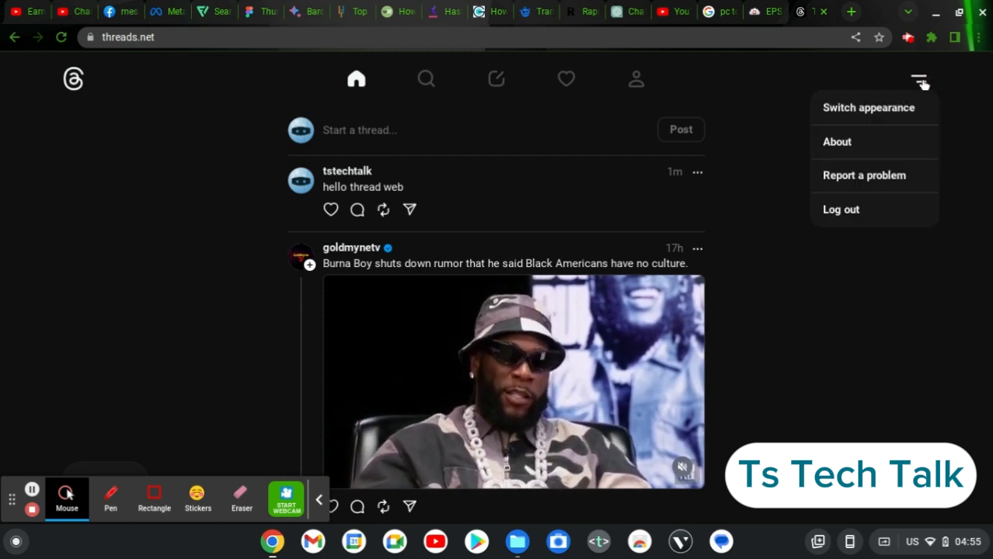
click(883, 118)
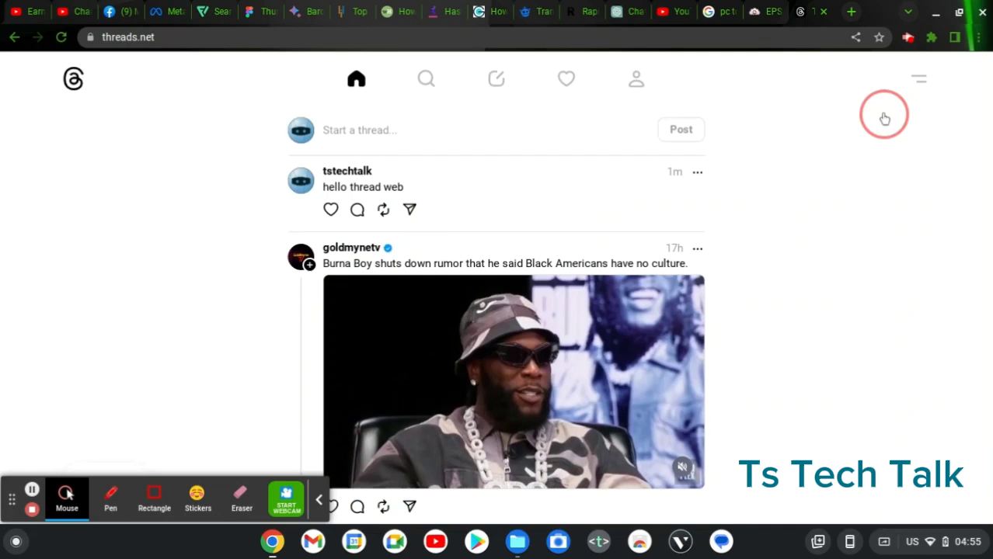
click(918, 82)
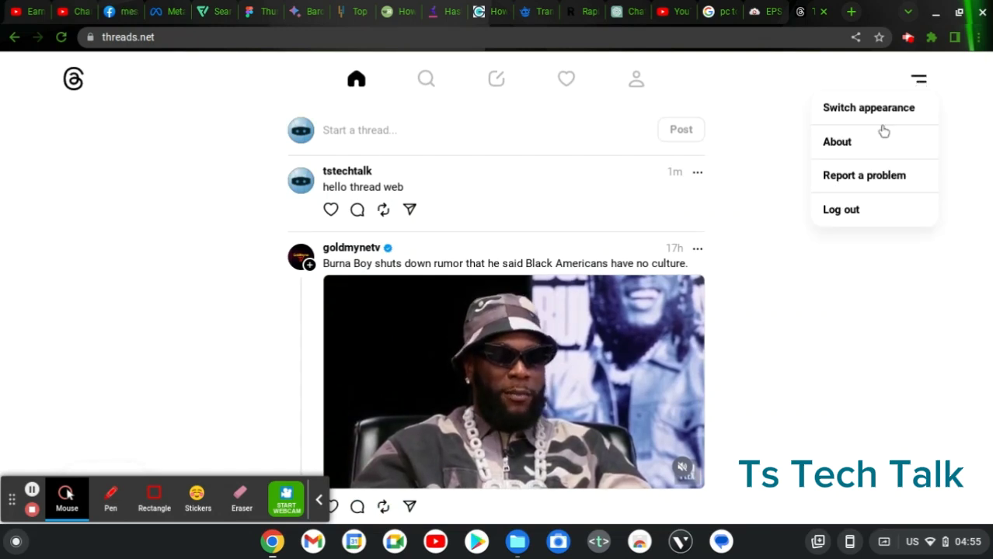
click(880, 416)
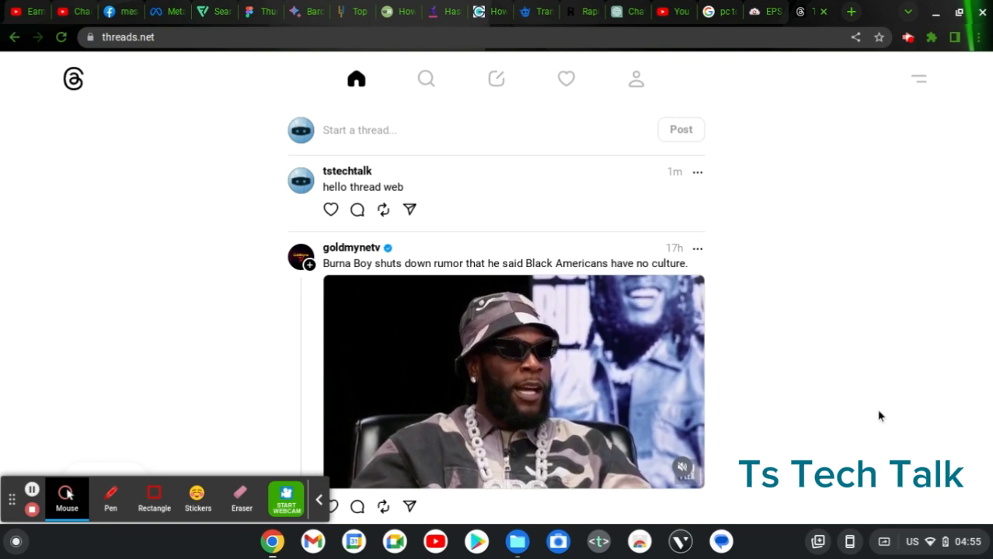
key(End)
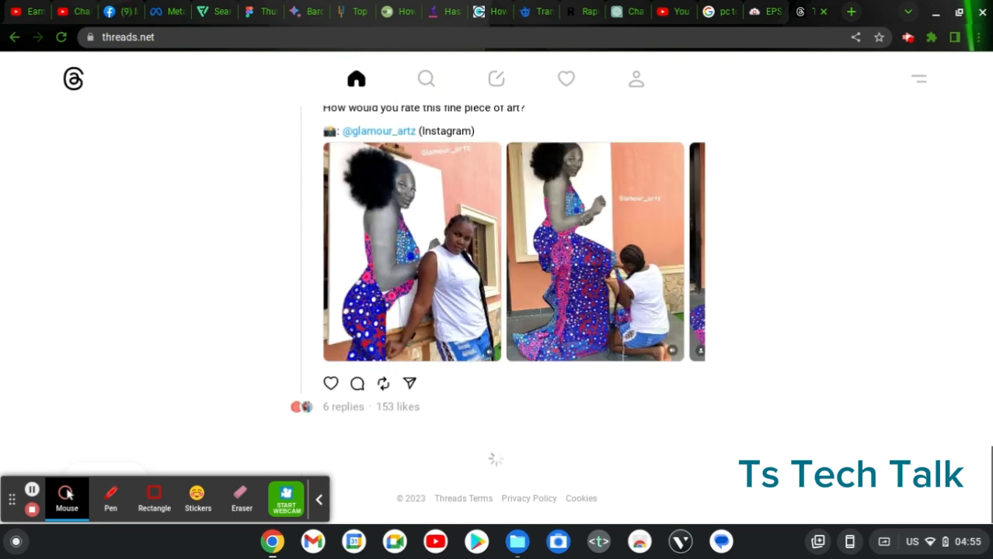
scroll(513, 272, down, 10)
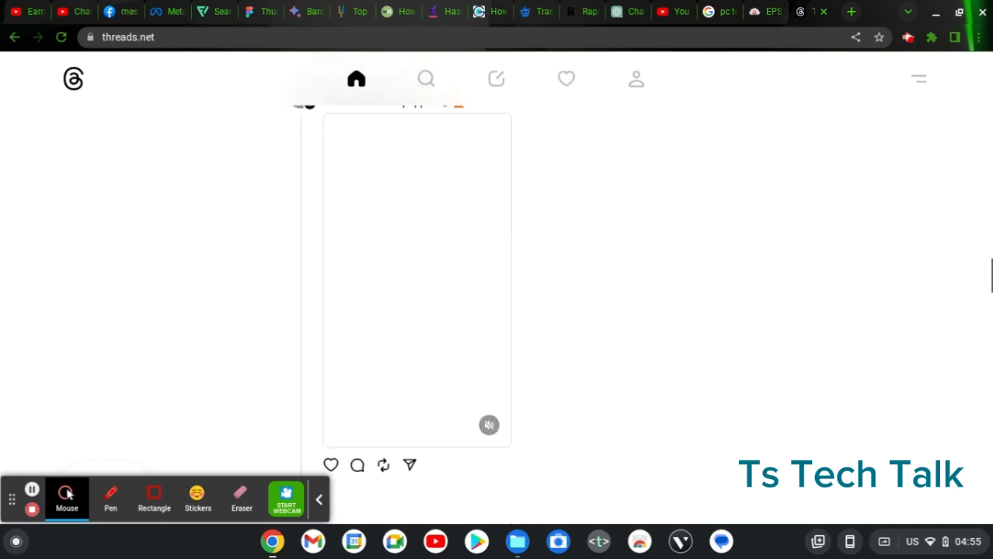
key(End)
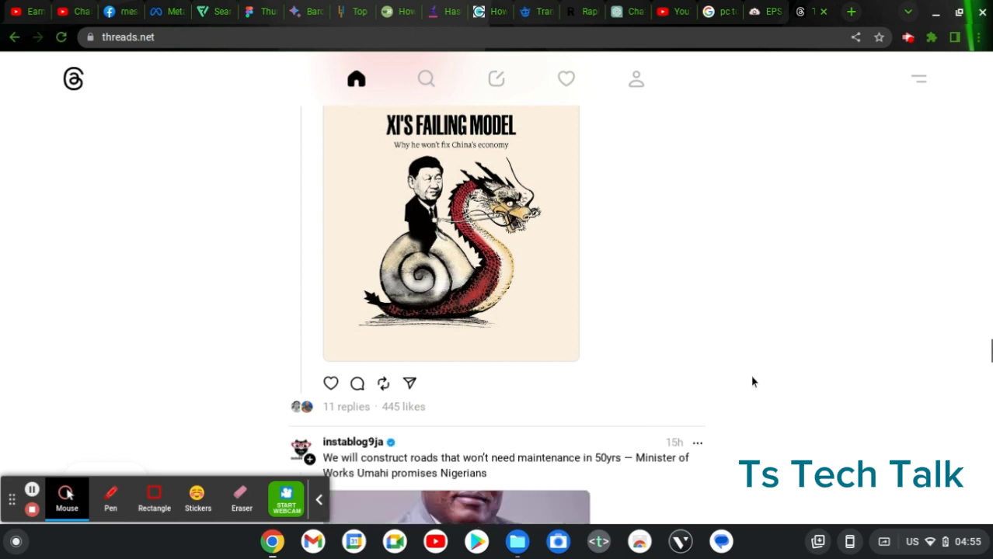
key(Home)
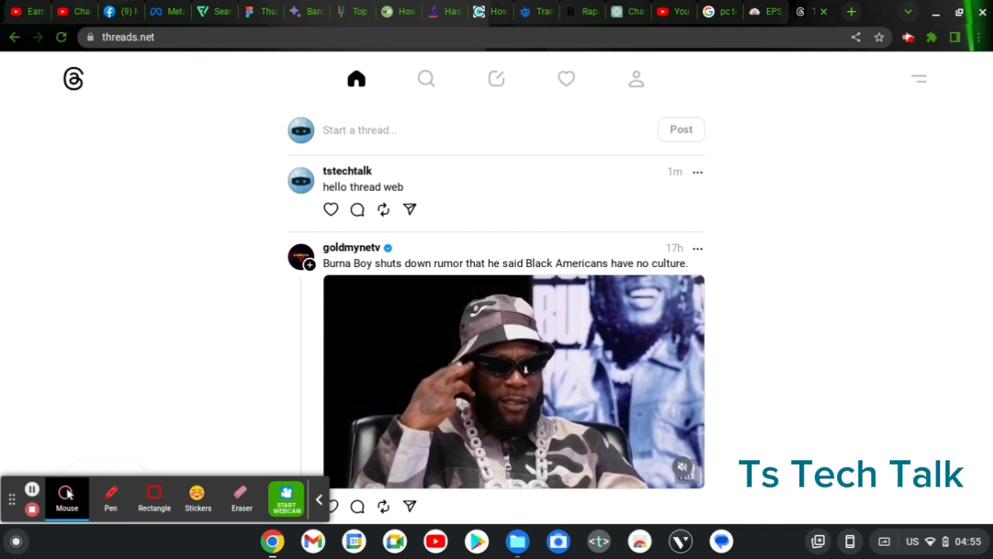
click(376, 138)
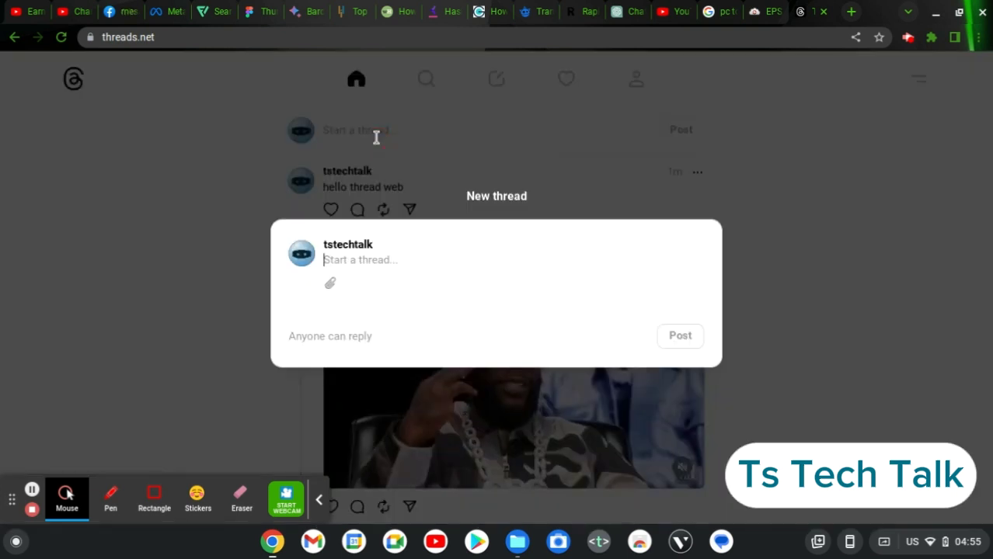
click(332, 289)
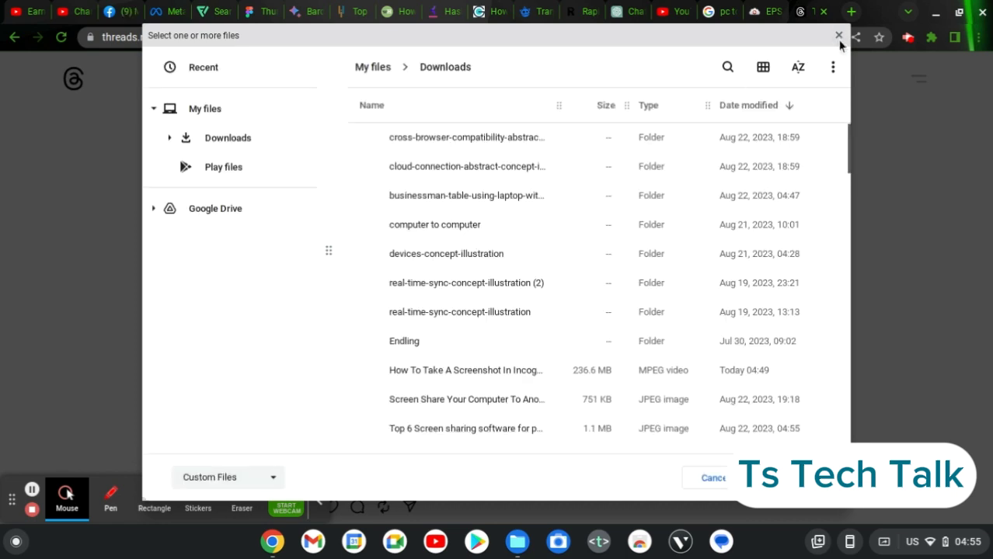
click(838, 35)
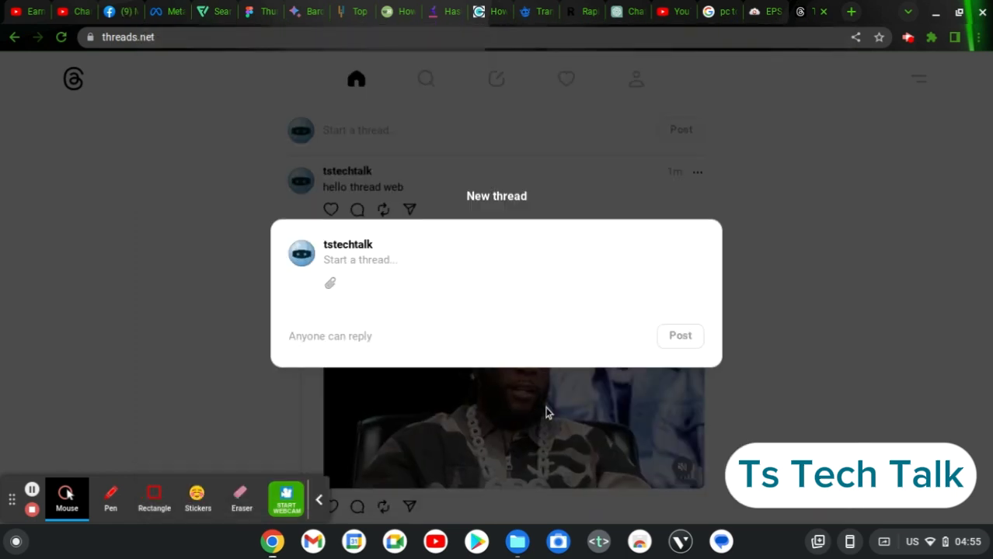
click(907, 254)
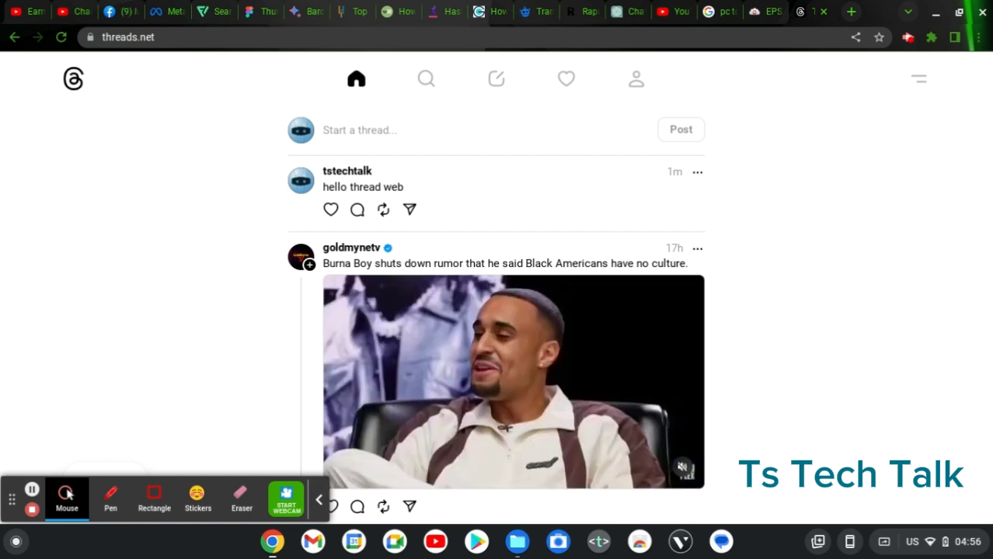